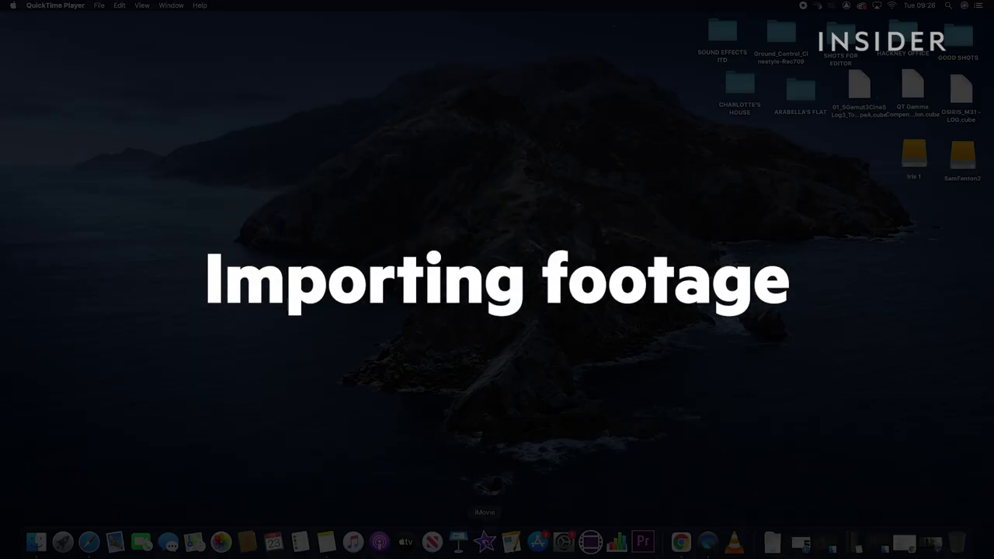
Launch iMovie and start a new Movie project named My Movie.
click(485, 537)
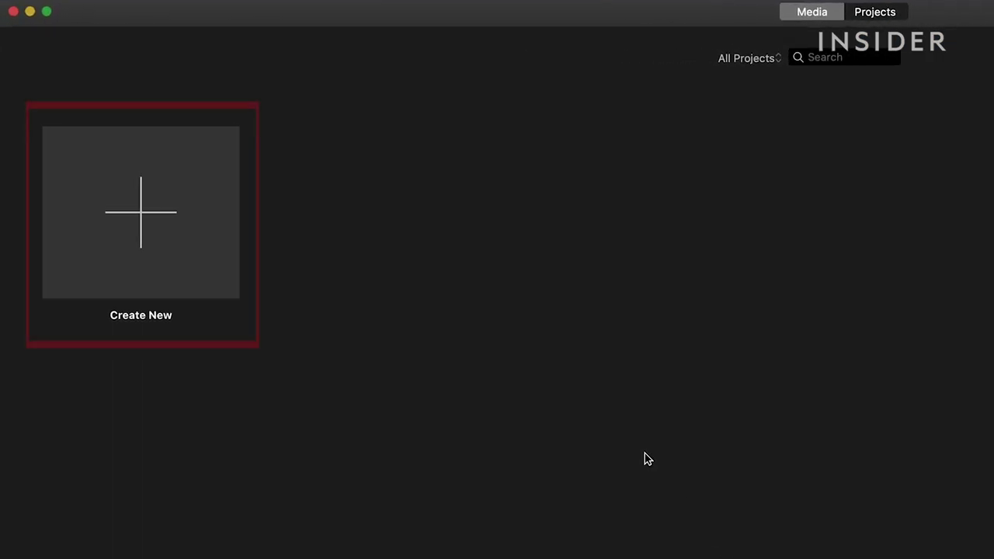
click(178, 244)
click(147, 307)
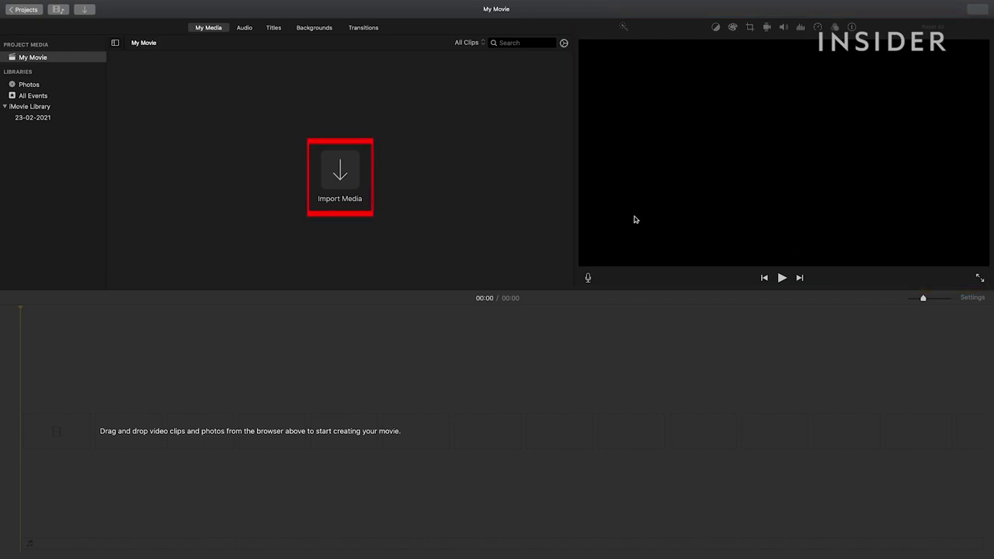
Import all five mp4 clips from the Desktop's Cars folder into My Movie.
click(342, 177)
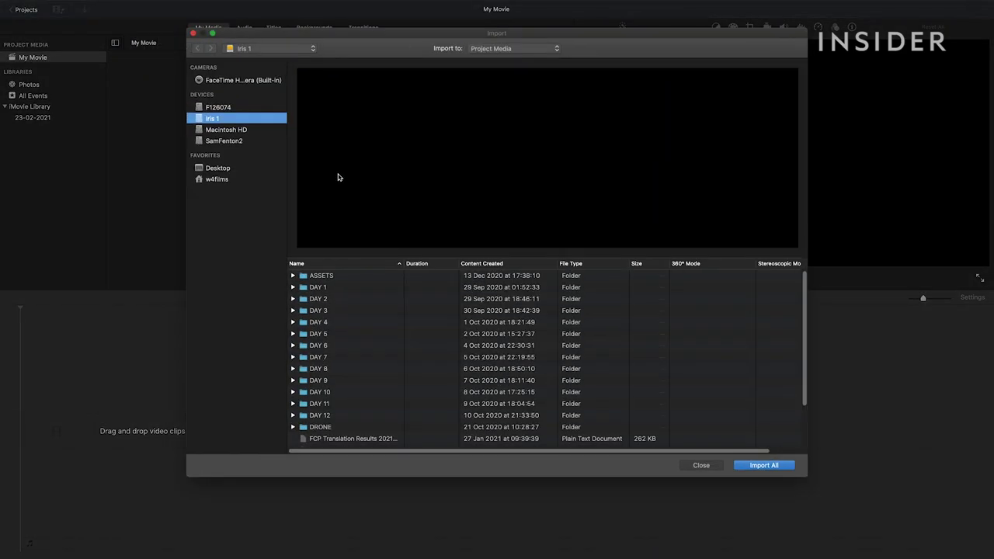
click(233, 168)
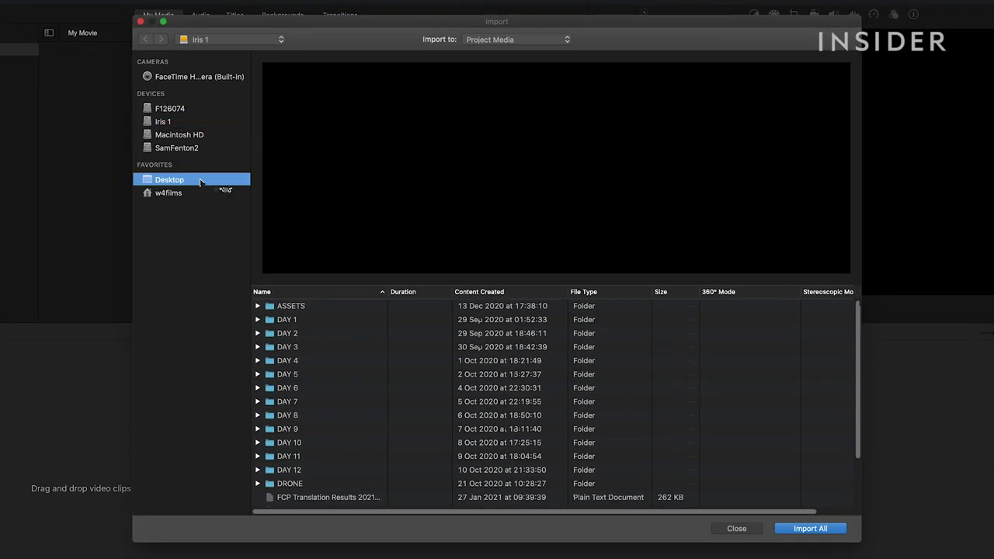
double_click(282, 335)
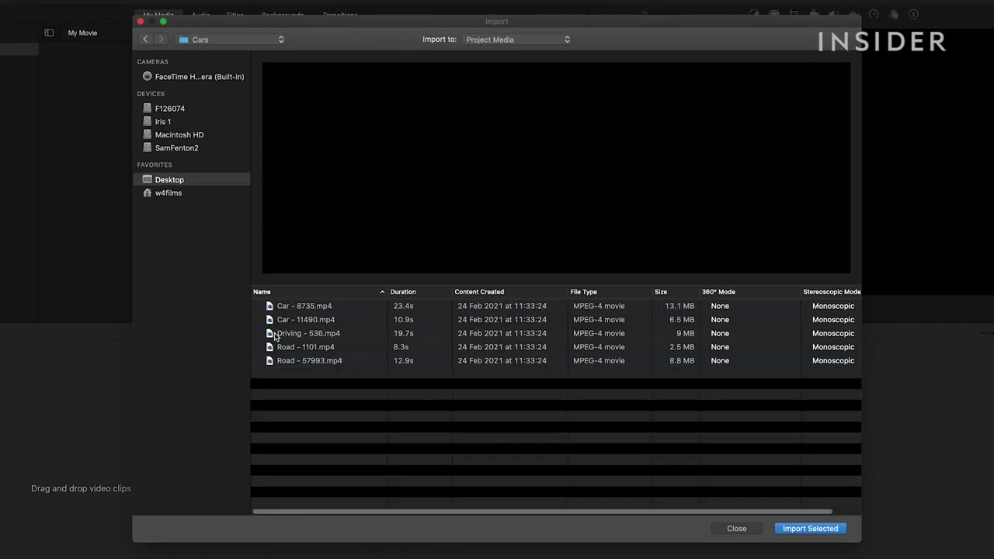
drag(295, 308, 493, 414)
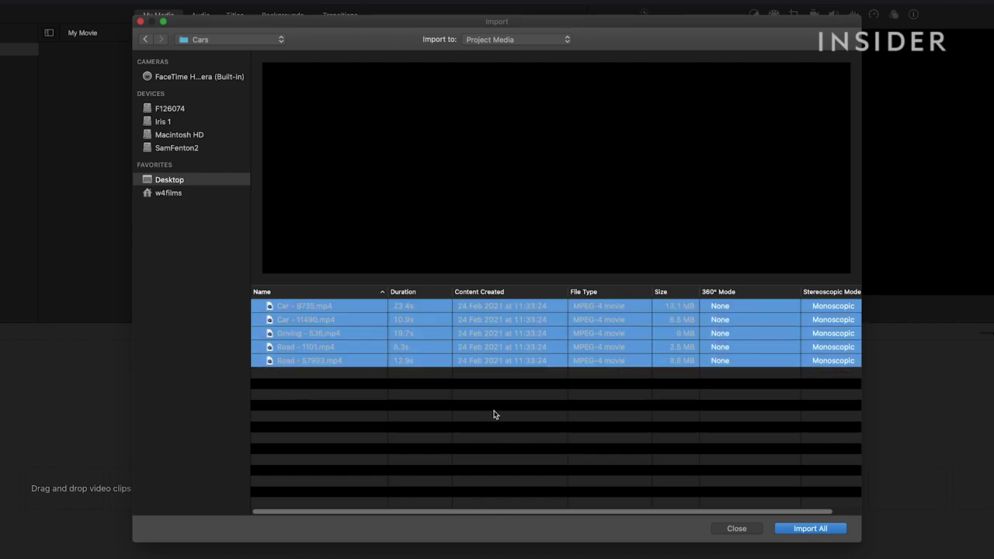
click(822, 531)
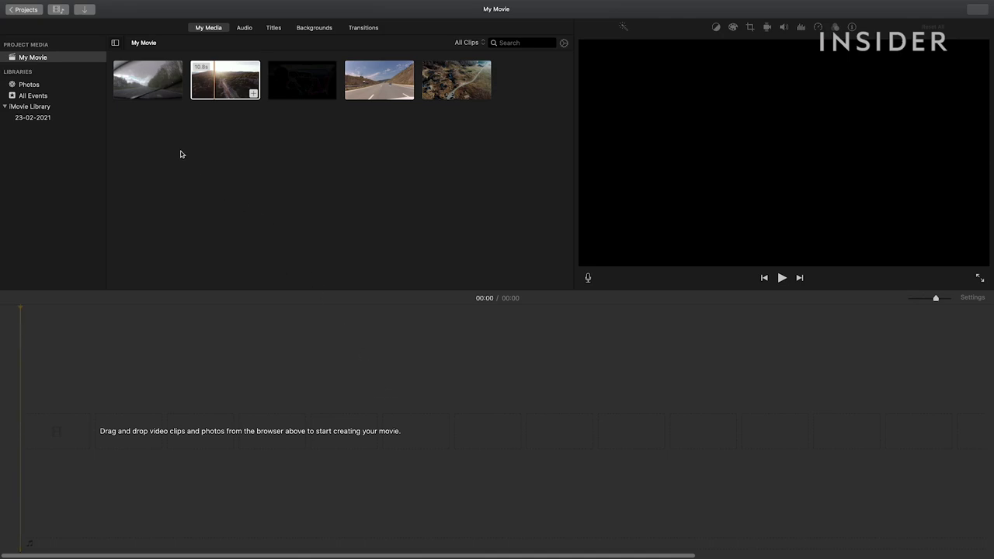
Drag the first three clips (23.4 s, 10.8 s, 19.7 s) into the timeline.
drag(157, 129, 153, 432)
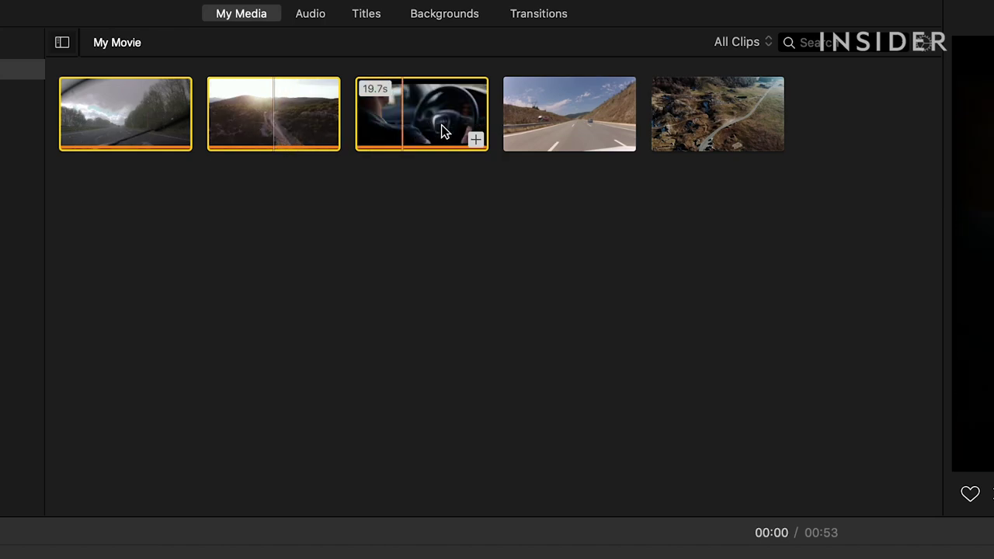
Mark an in/out range on the 8.3-second highway clip and append it to the movie.
key(i)
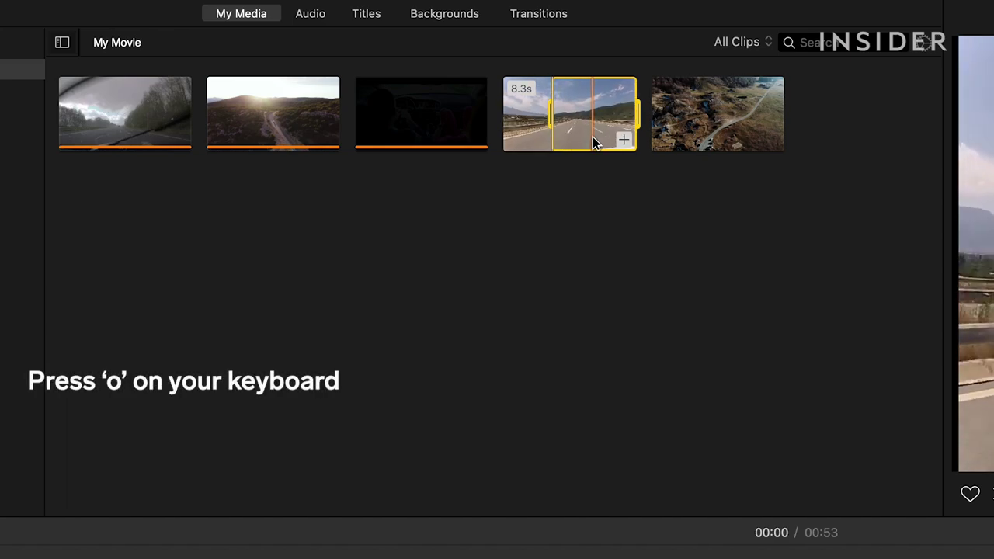
key(o)
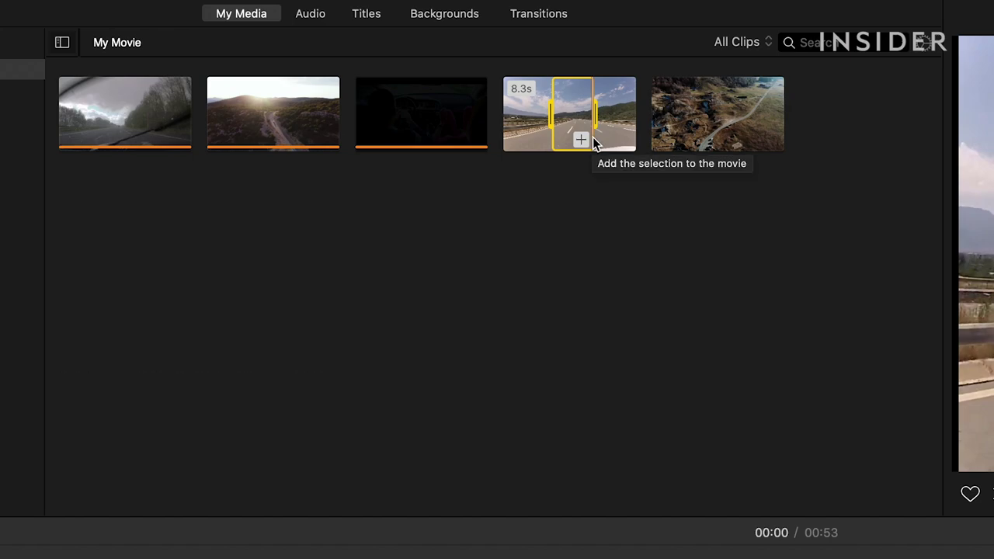
click(582, 140)
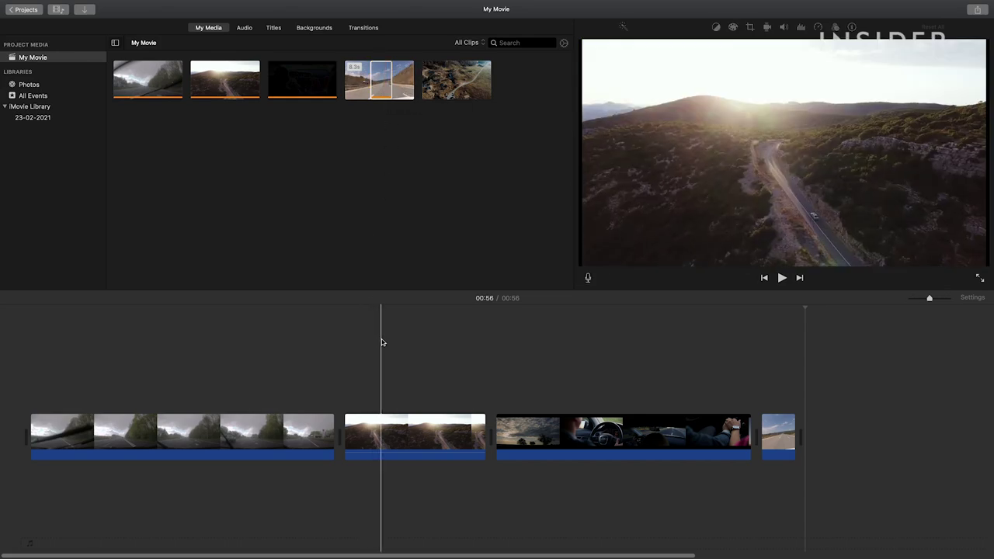
Move the highway clip before the in-car clip and the aerial road clip to the start.
key(super+minus)
key(super+minus)
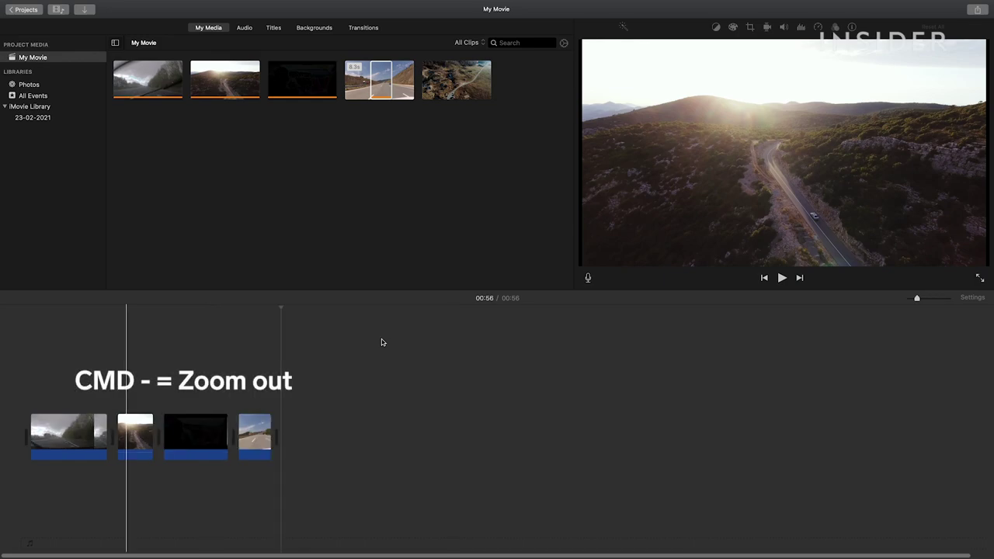
key(super+equal)
key(super+equal)
key(super+equal)
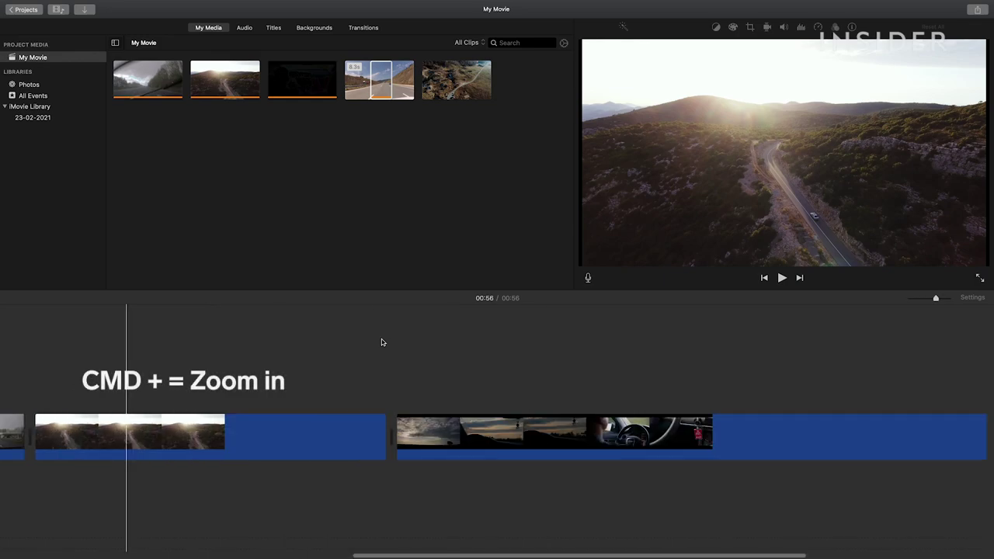
key(super+minus)
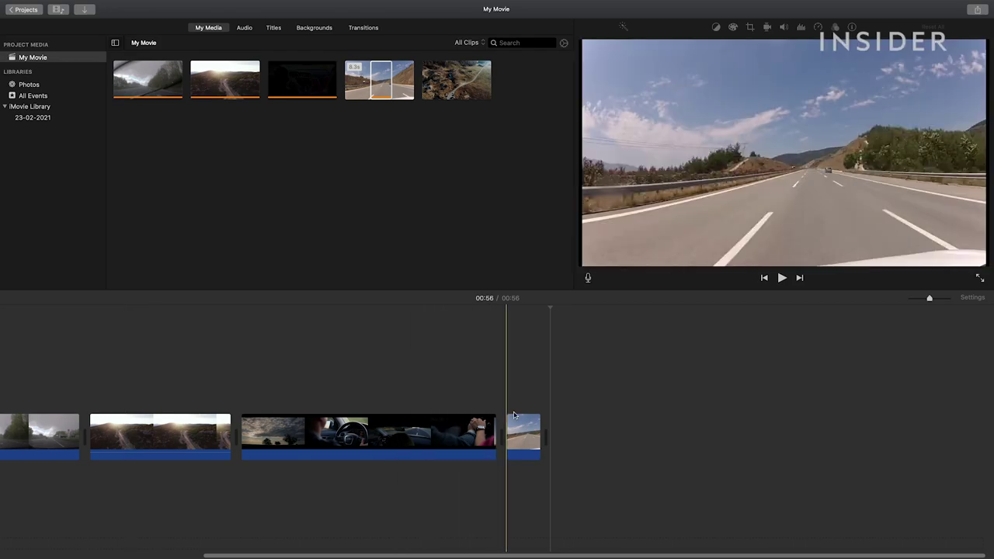
drag(521, 434, 239, 431)
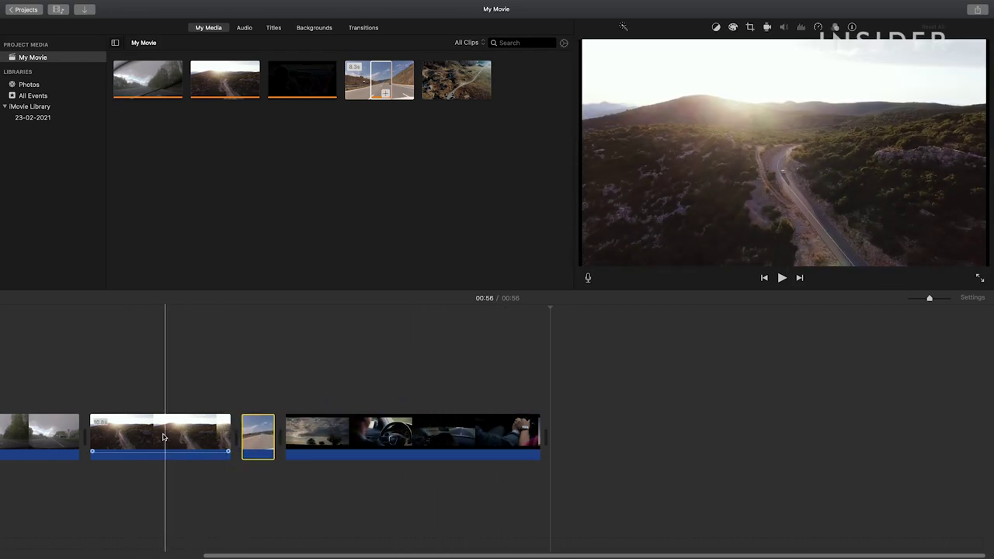
click(86, 441)
drag(86, 441, 257, 447)
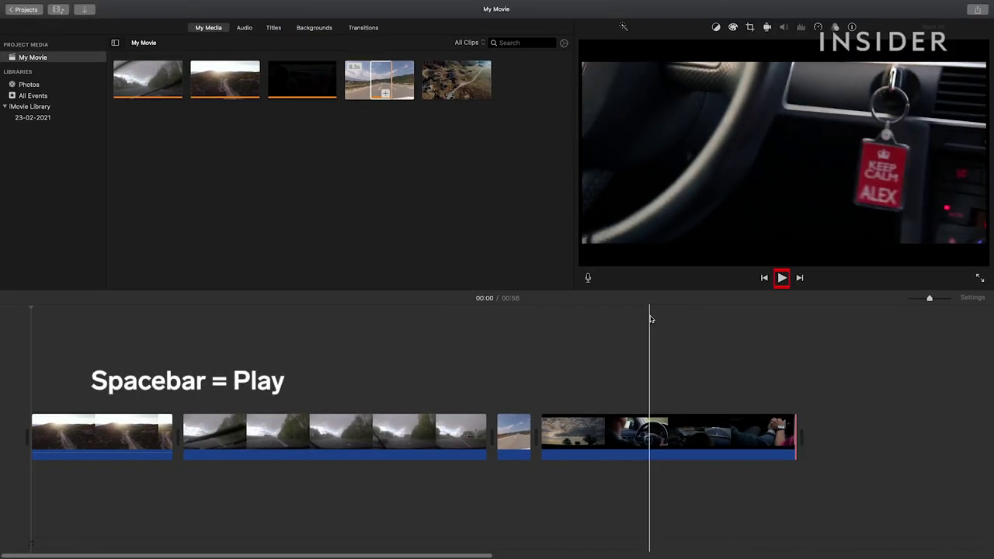
click(651, 319)
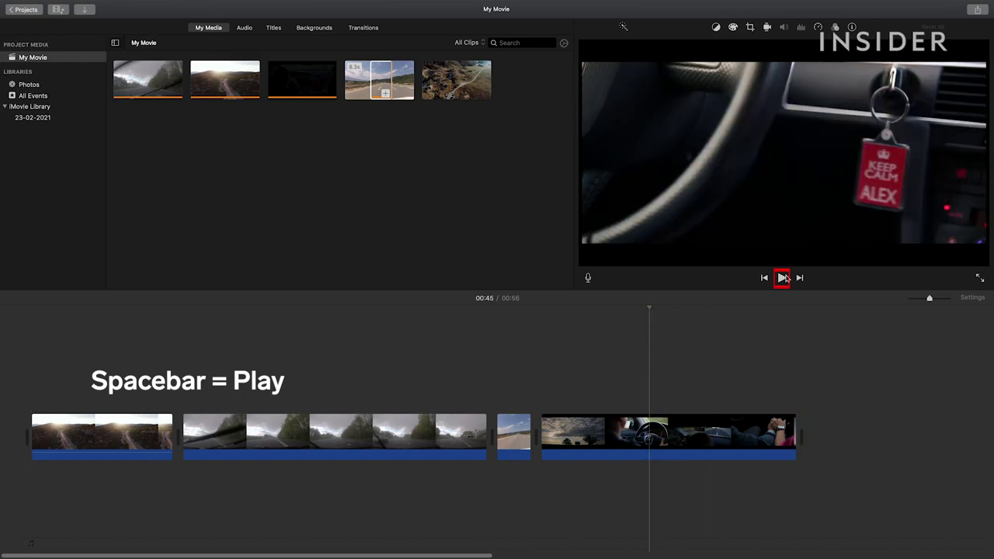
click(782, 277)
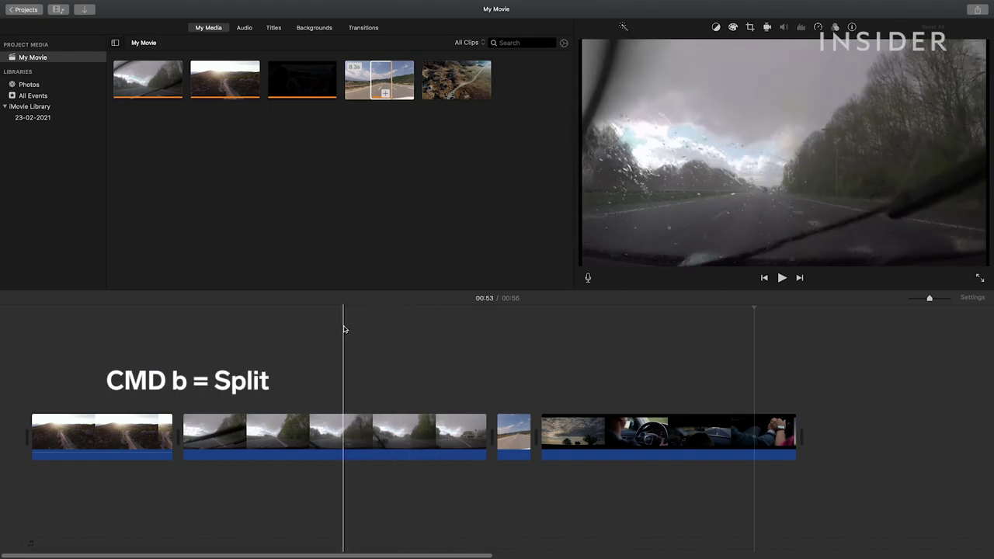
Split the rainy road clip at the playhead and delete its latter part.
key(super+b)
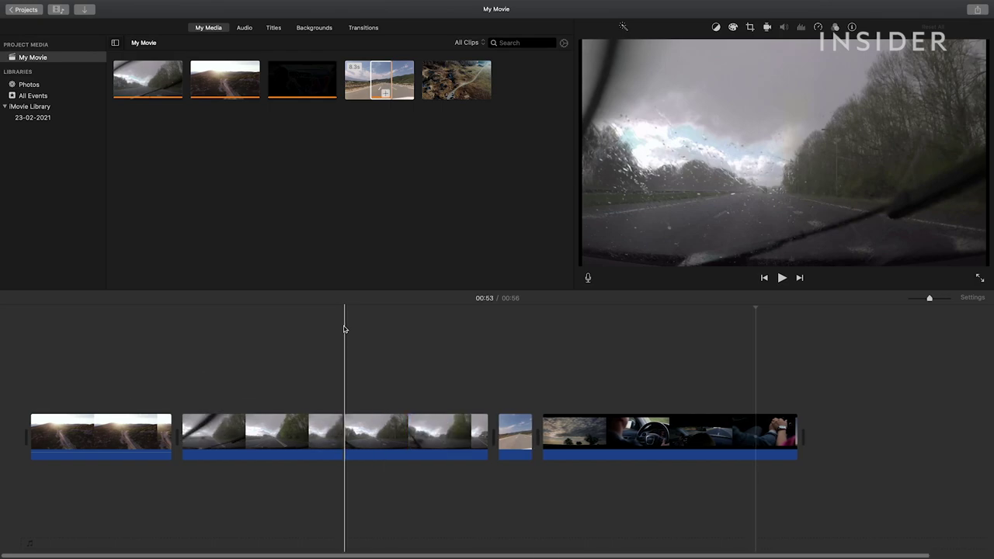
click(403, 433)
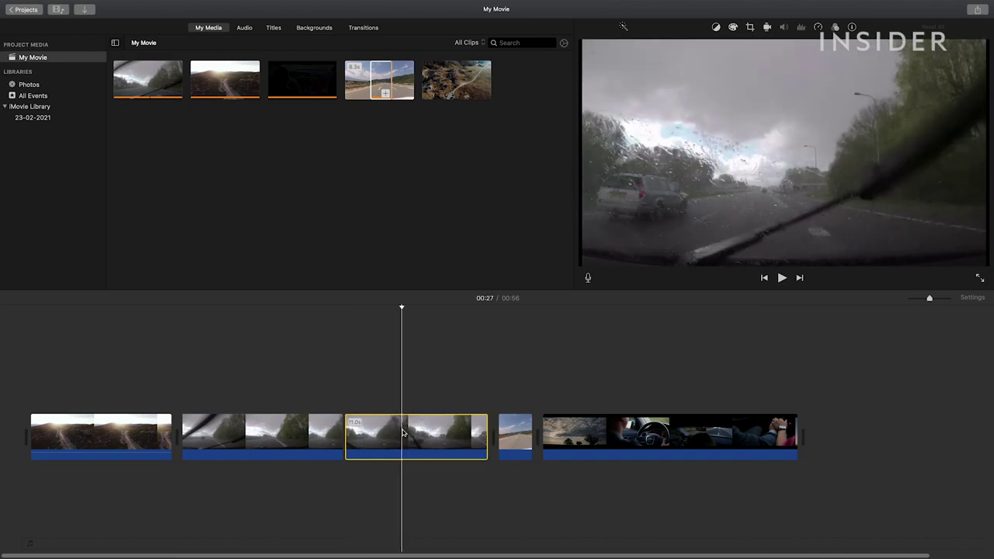
key(Delete)
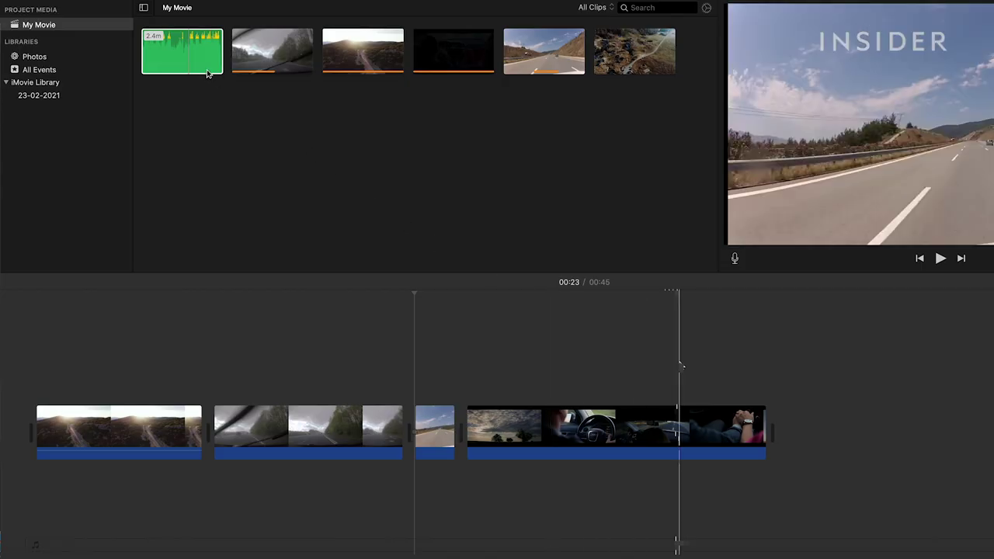
Replace the full music track with a 46.9-second ANW3352_01_Bustle range beneath the video.
drag(206, 72, 19, 495)
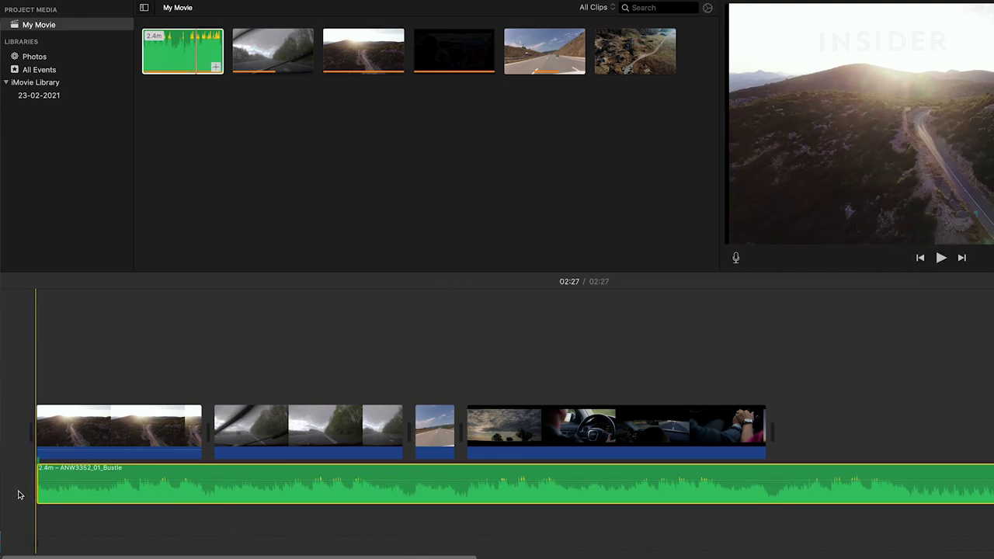
key(super+z)
click(172, 60)
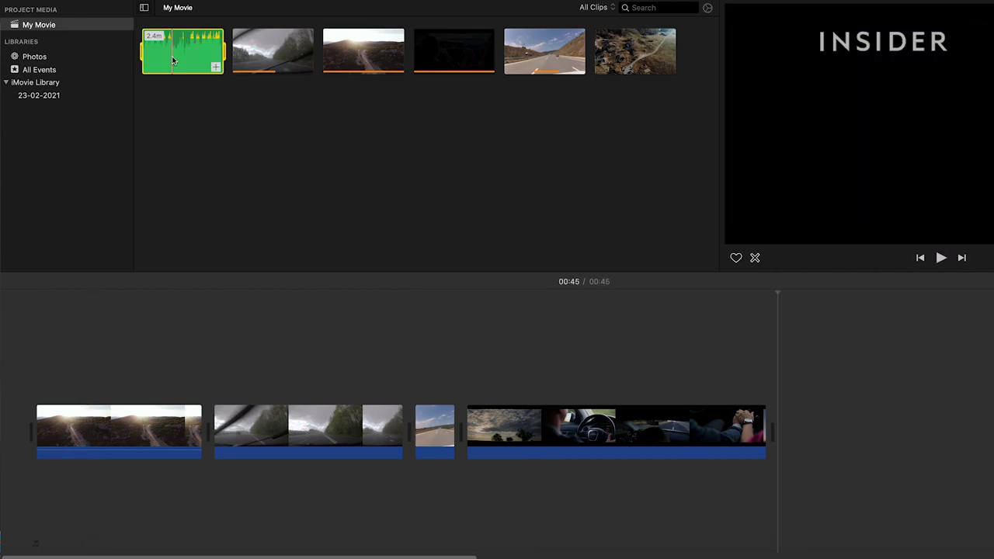
click(172, 60)
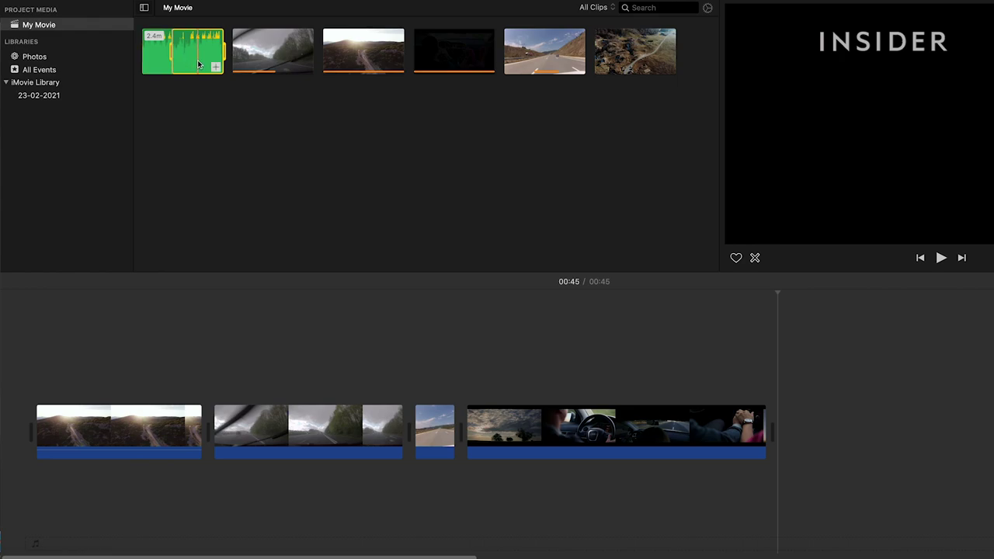
mouse_move(198, 64)
mouse_down()
mouse_move(191, 337)
mouse_move(55, 485)
mouse_move(33, 486)
mouse_up()
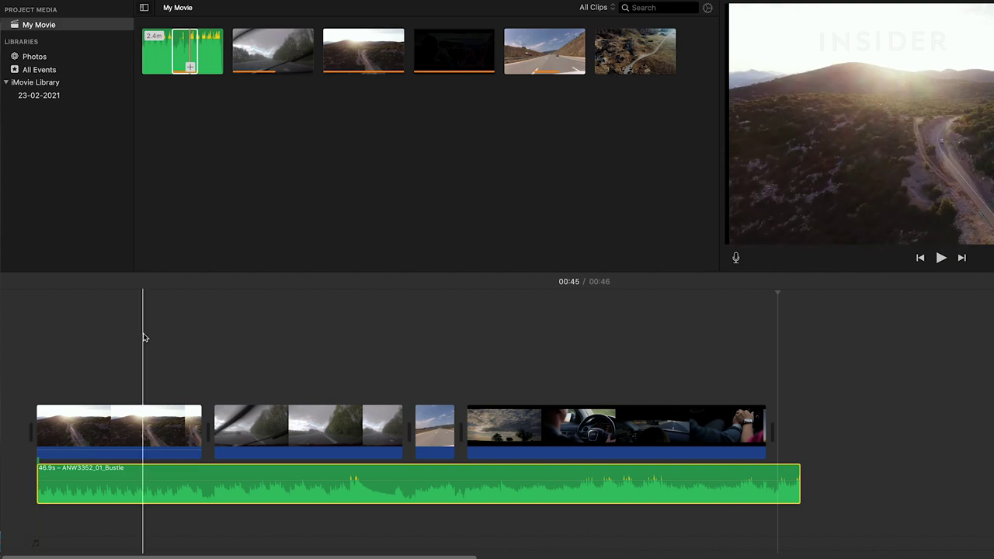
Split the music 7 seconds in and trim its end to the last video clip.
key(super+b)
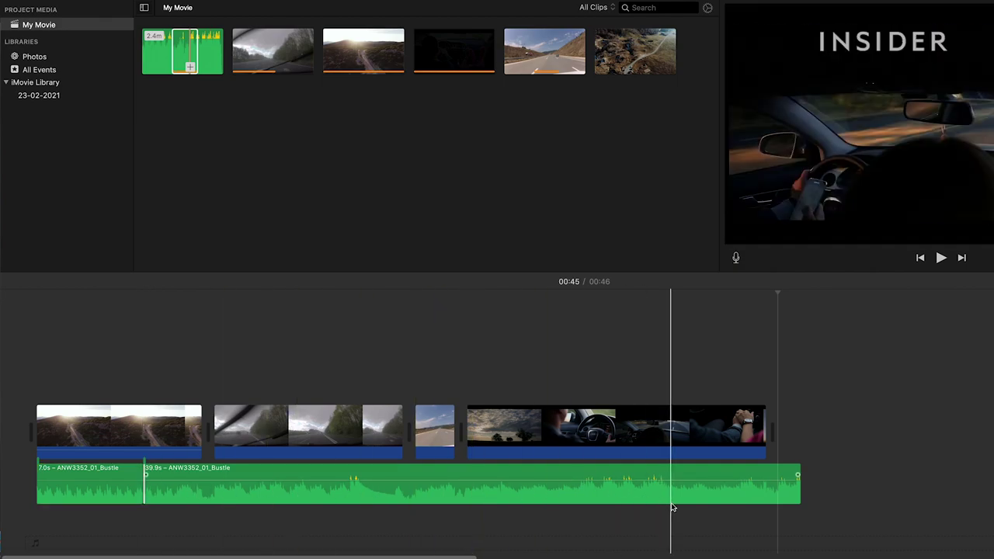
drag(799, 476, 764, 514)
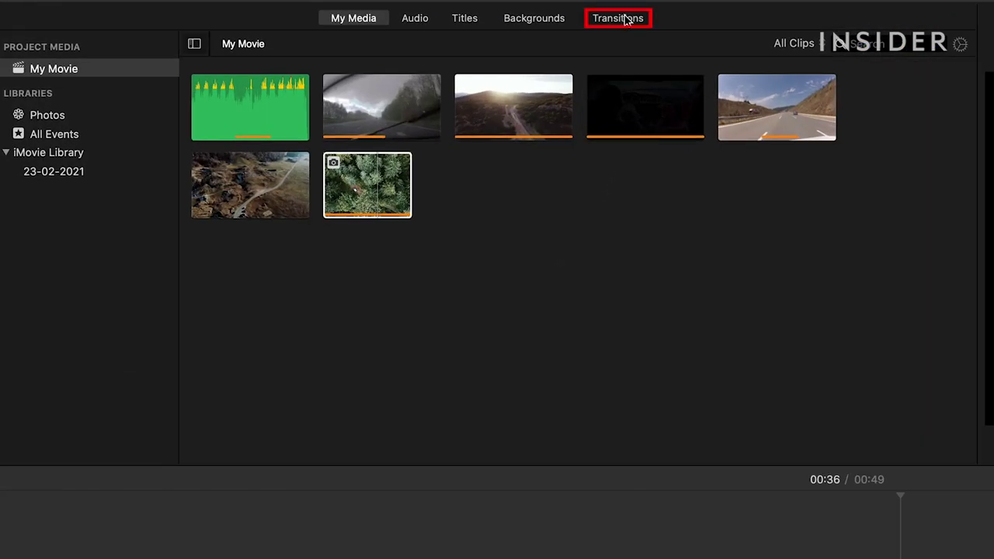
Drop a Cross Blur transition between the highway and in-car clips and play it back.
click(618, 18)
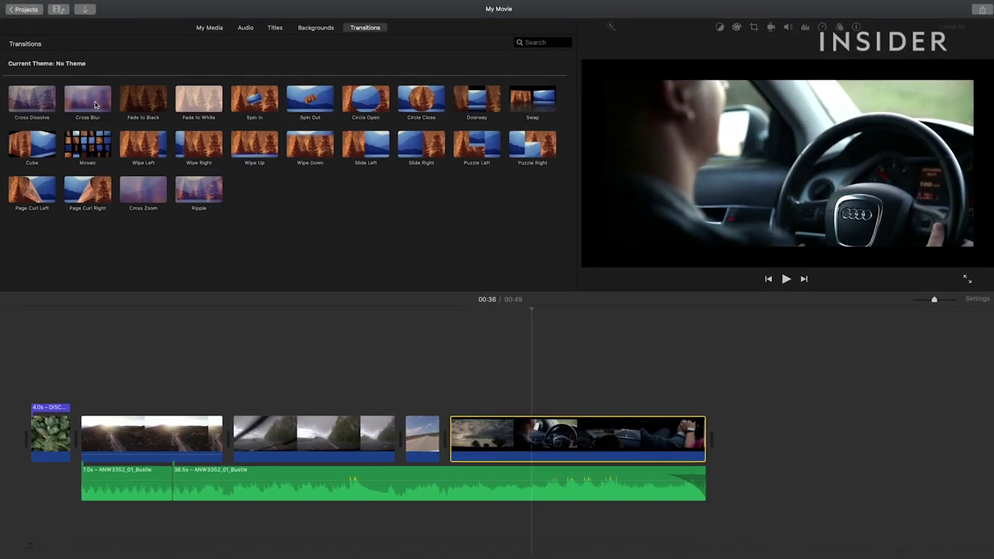
drag(146, 138, 444, 444)
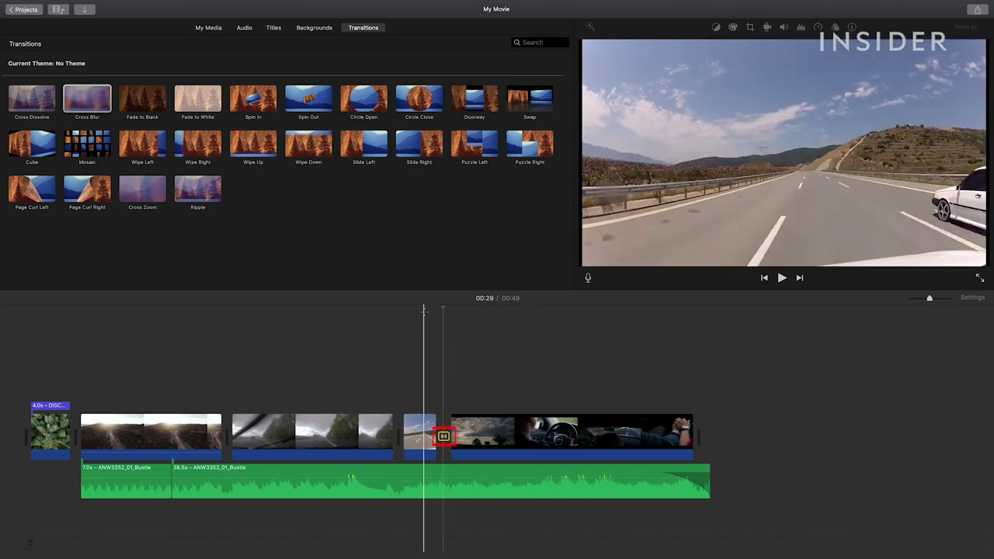
key(space)
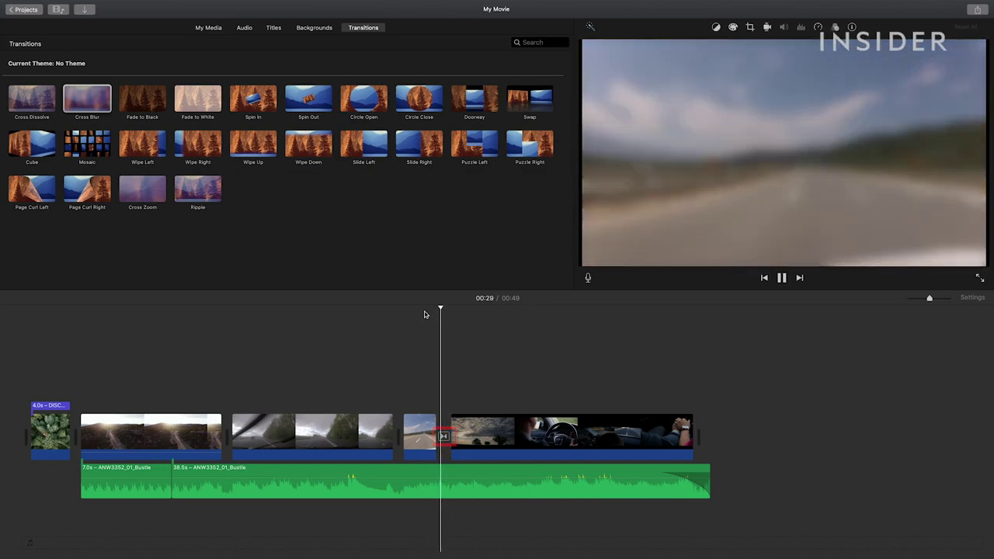
key(space)
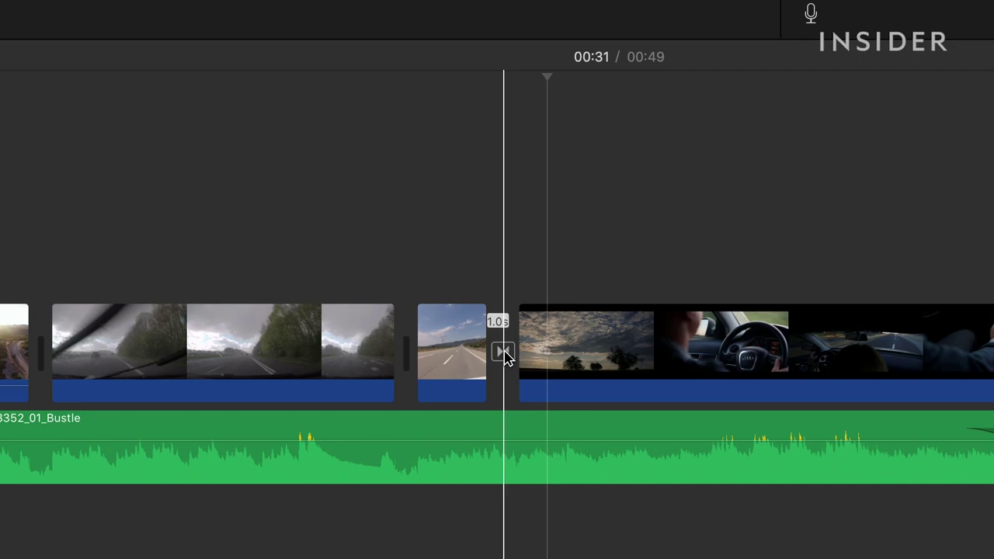
Change the Cross Blur duration to 0.5 seconds and play the transition back.
click(503, 353)
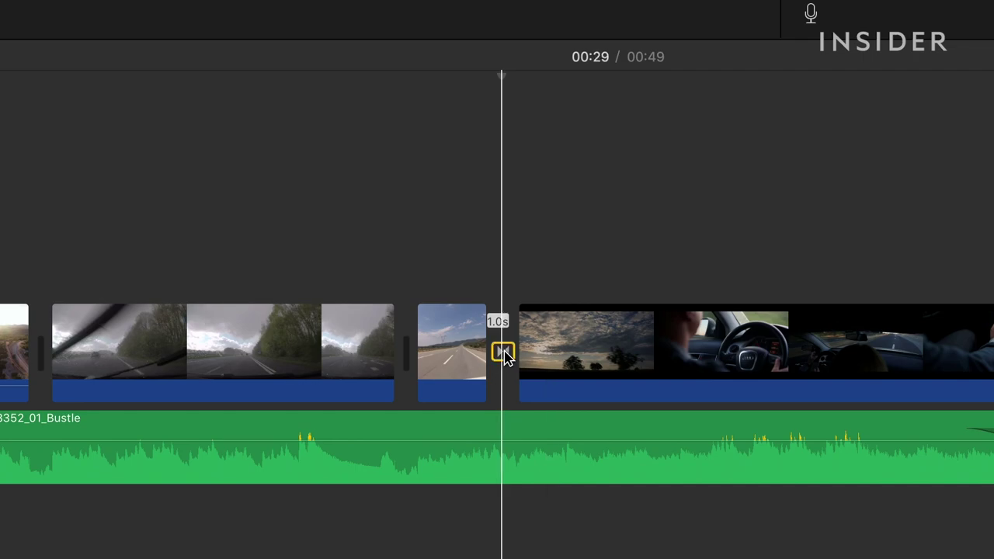
double_click(503, 353)
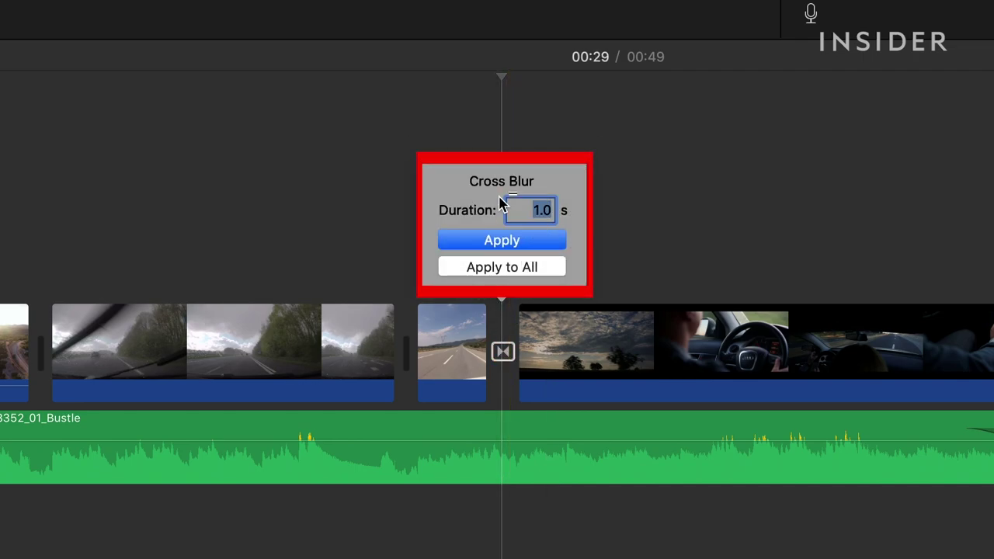
text(0.5)
click(510, 241)
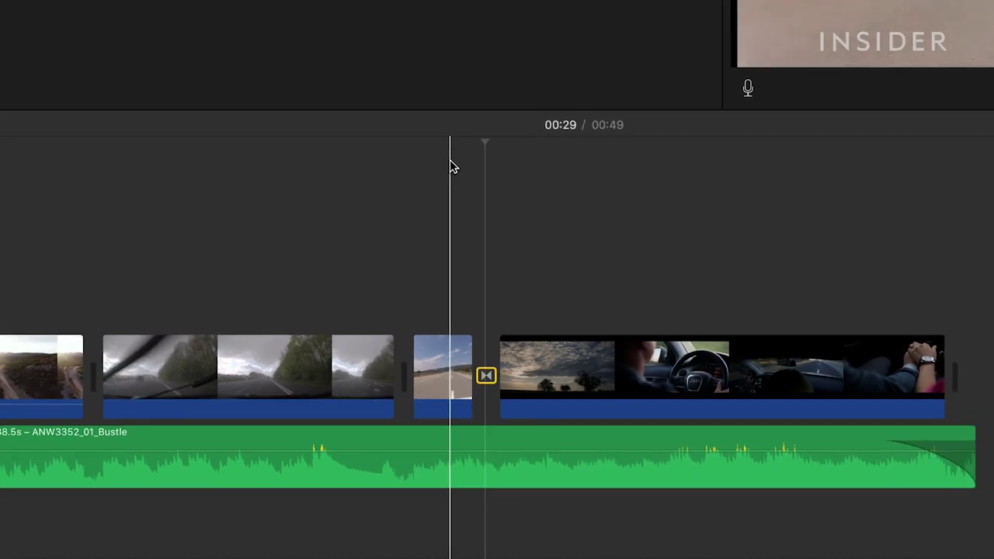
click(460, 108)
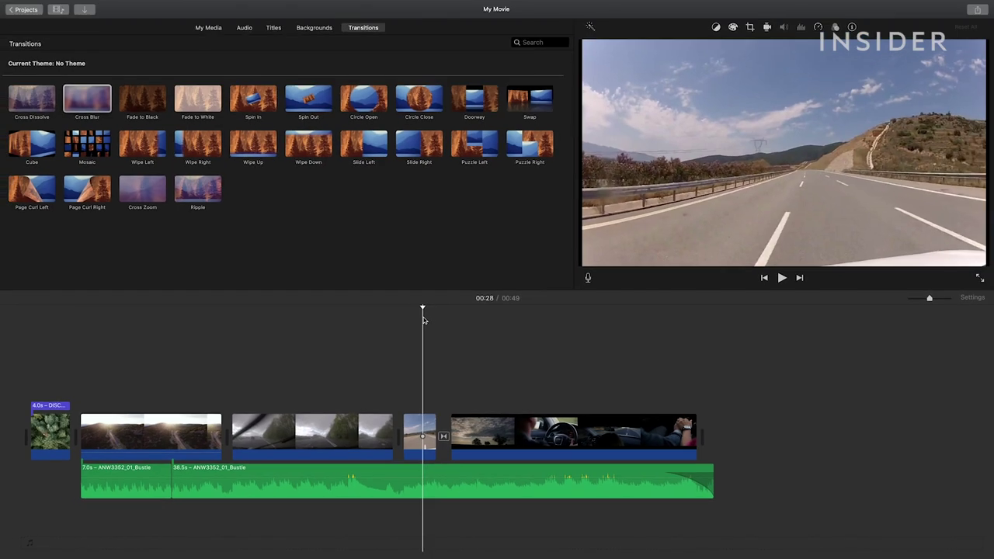
key(space)
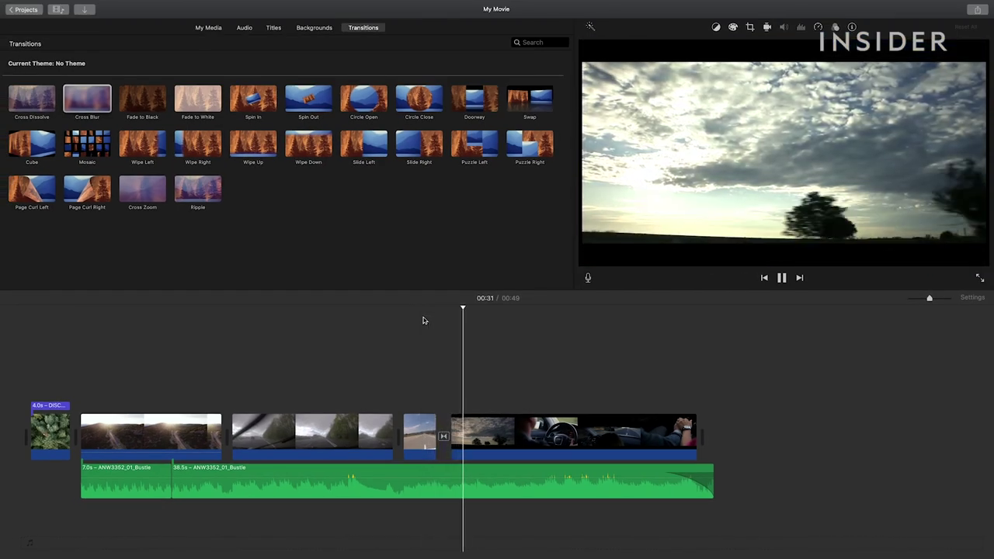
key(space)
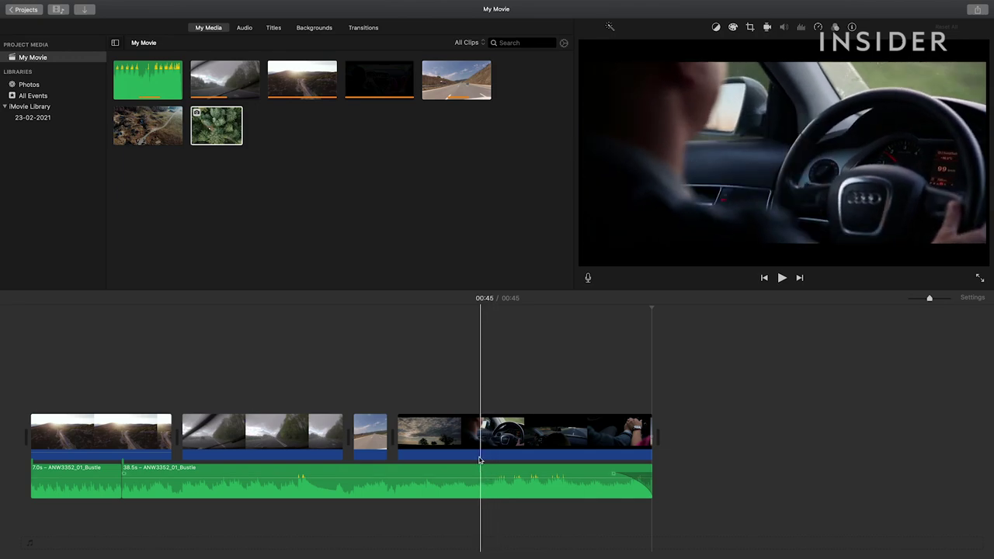
Move the aerial forest photo from My Media to the start of the timeline.
drag(224, 131, 23, 434)
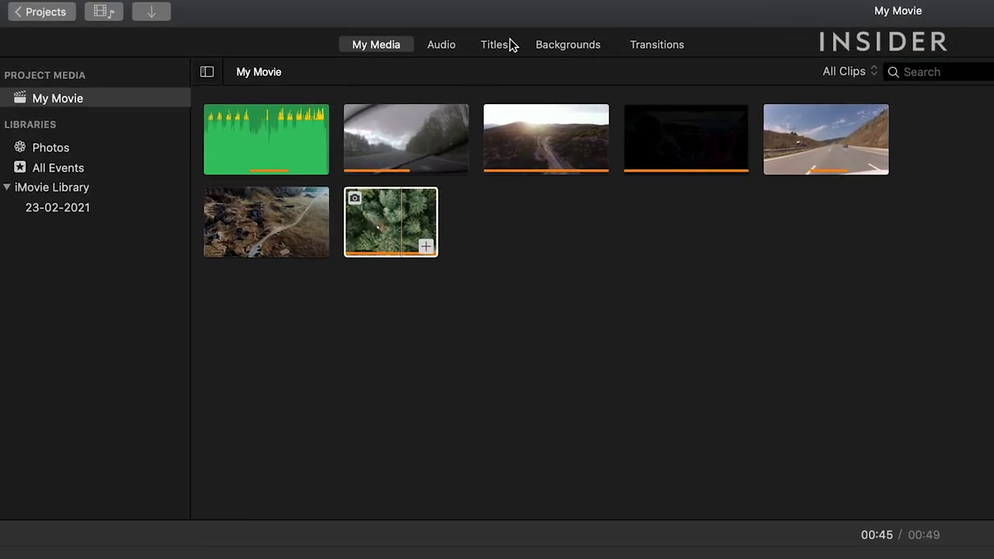
Add a Standard title over the forest photo reading DISCOVER / THE OPEN ROAD / IN STYLE.
click(502, 48)
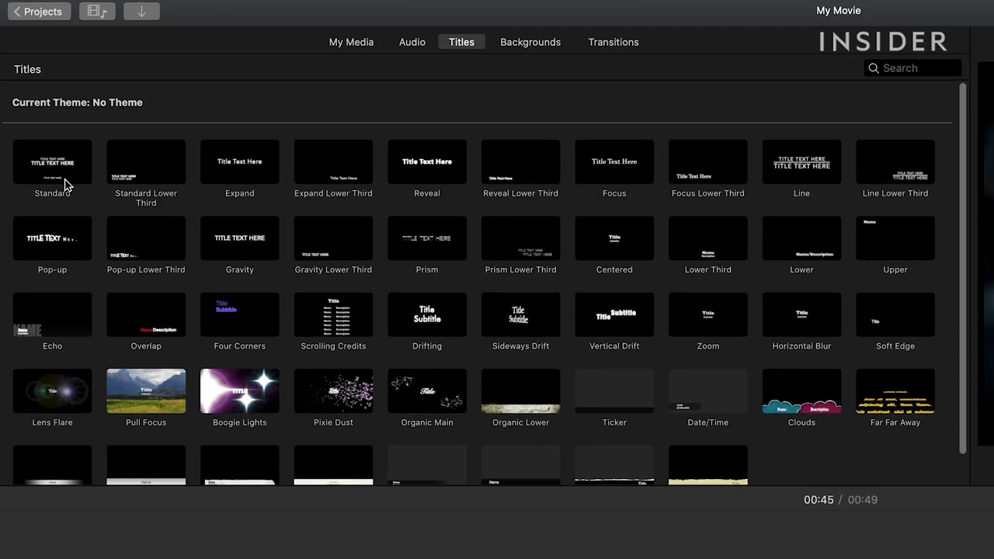
drag(67, 187, 48, 440)
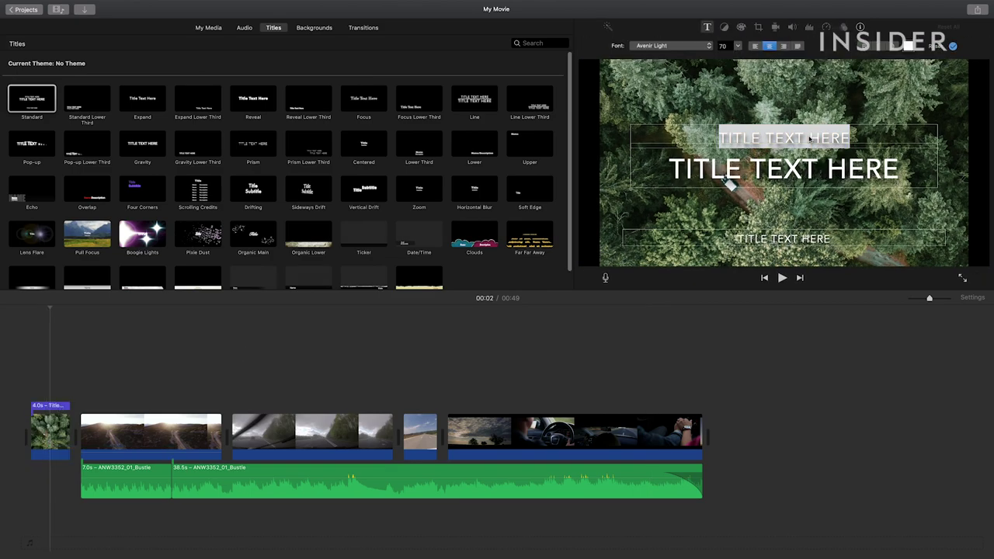
text(DISCOVER)
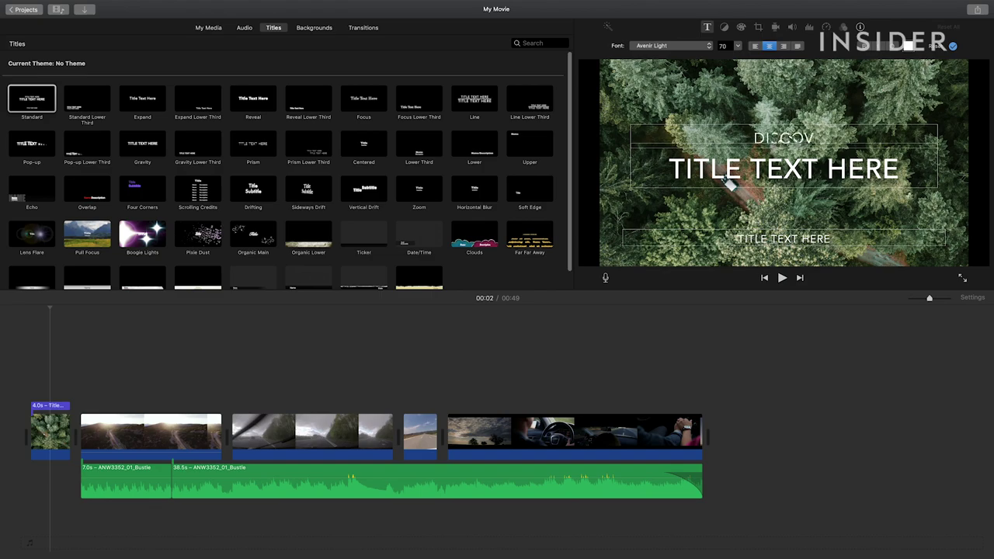
click(830, 166)
text(THE OPEN ROAD)
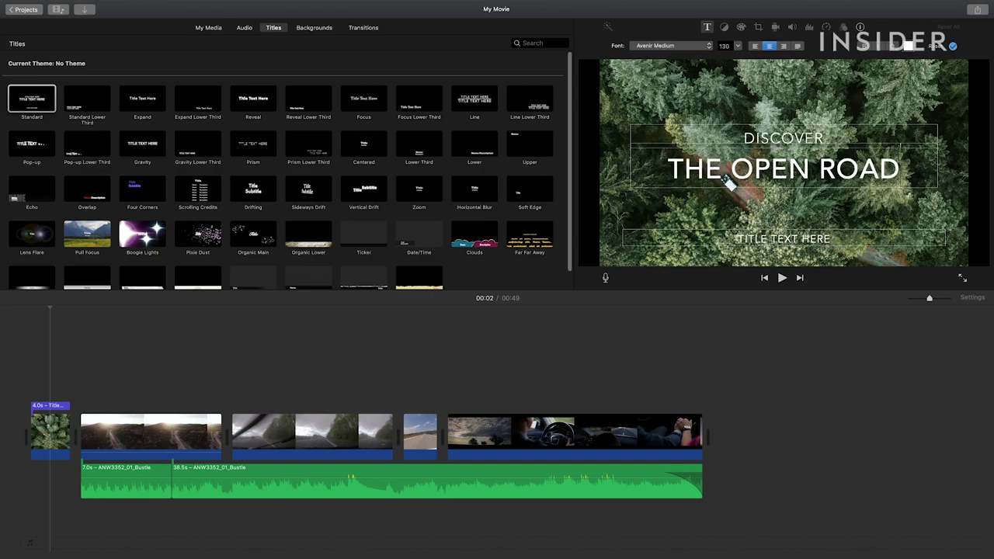
click(710, 234)
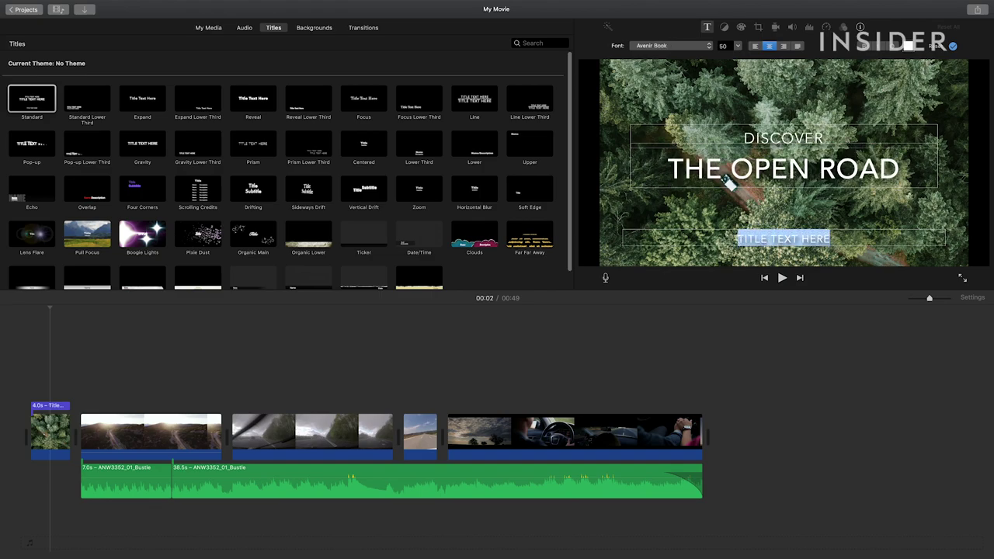
text(IN STYLE)
Set the main title line to American Typewriter Bold and make IN STYLE magenta.
click(651, 218)
click(600, 50)
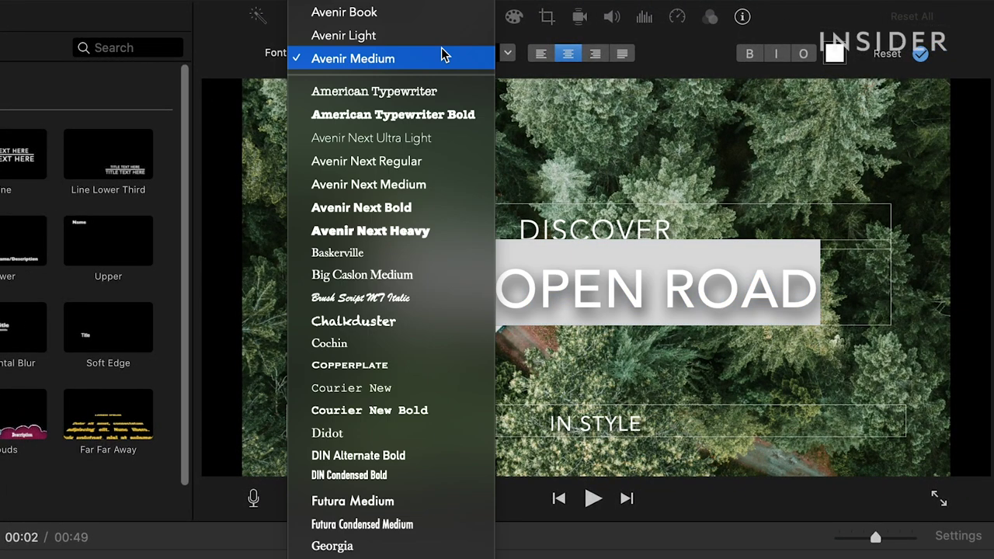
click(580, 83)
click(594, 423)
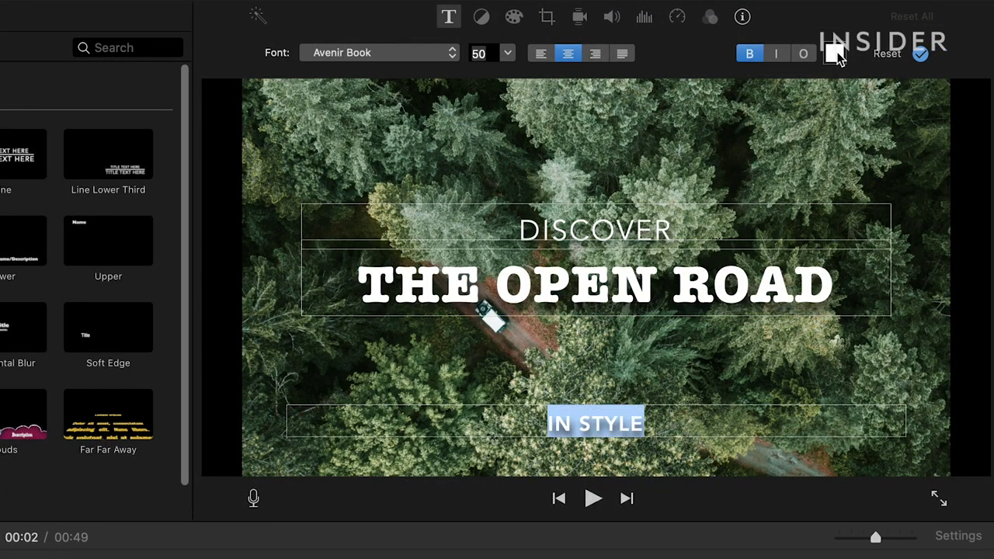
key(Return)
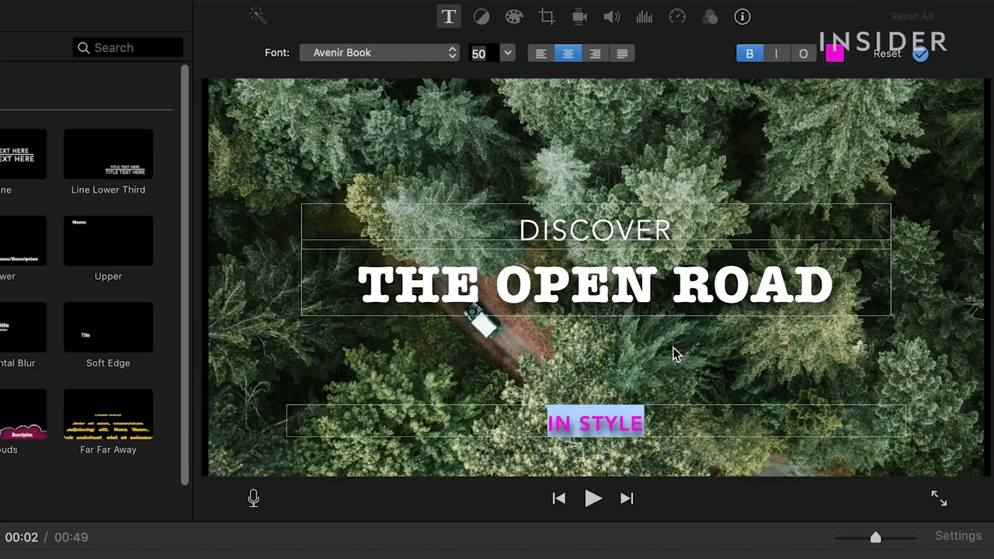
click(674, 354)
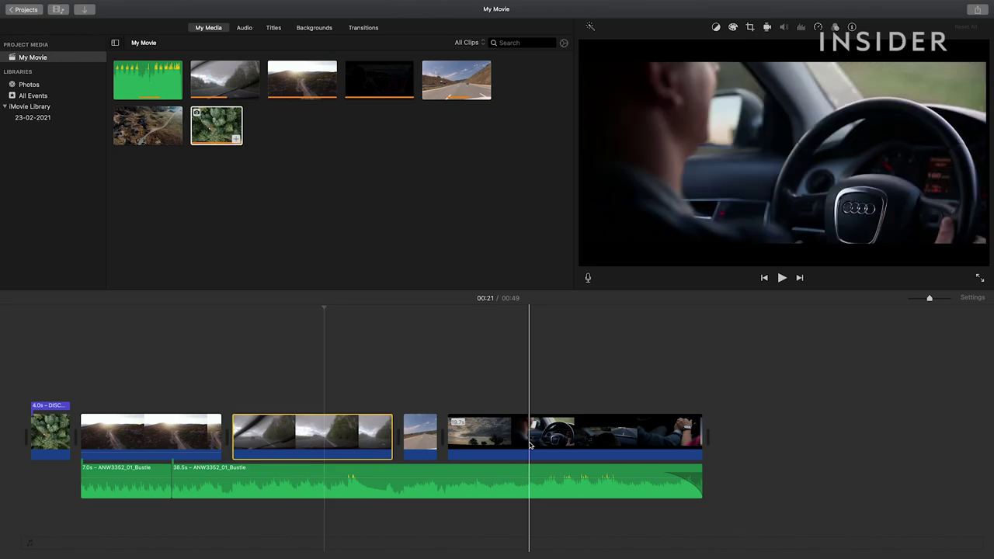
Auto-enhance the in-car clip, test exposure, saturation and temperature, then reset temperature to neutral.
click(530, 445)
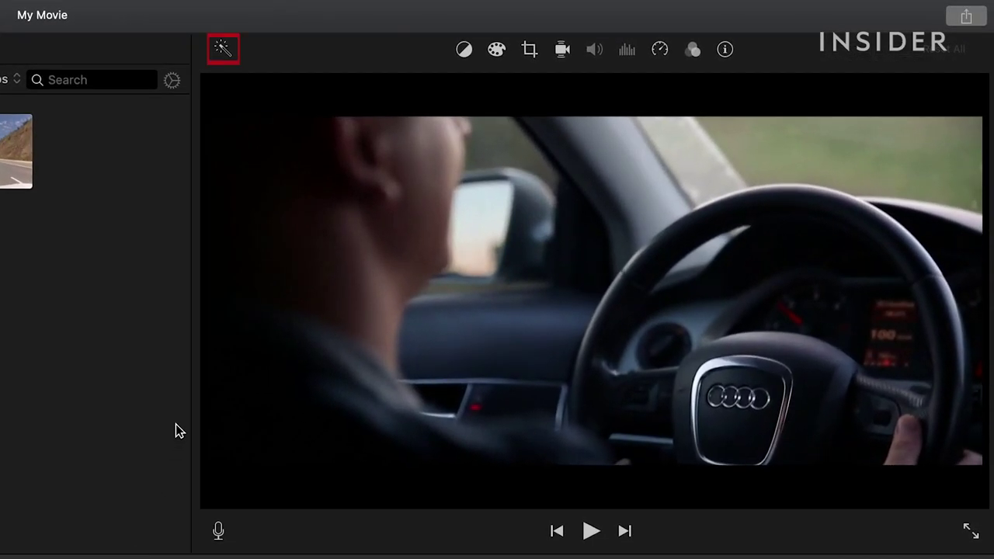
click(224, 49)
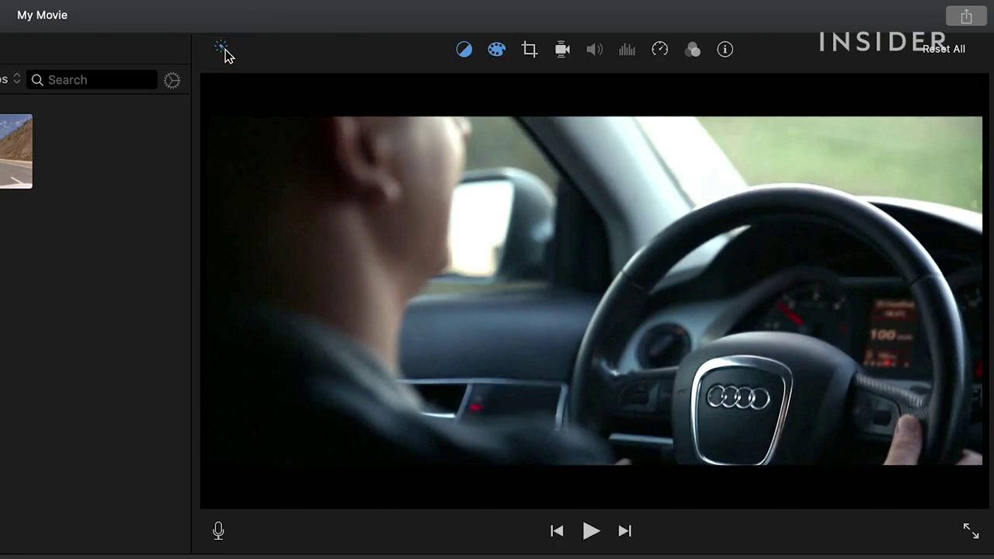
click(496, 49)
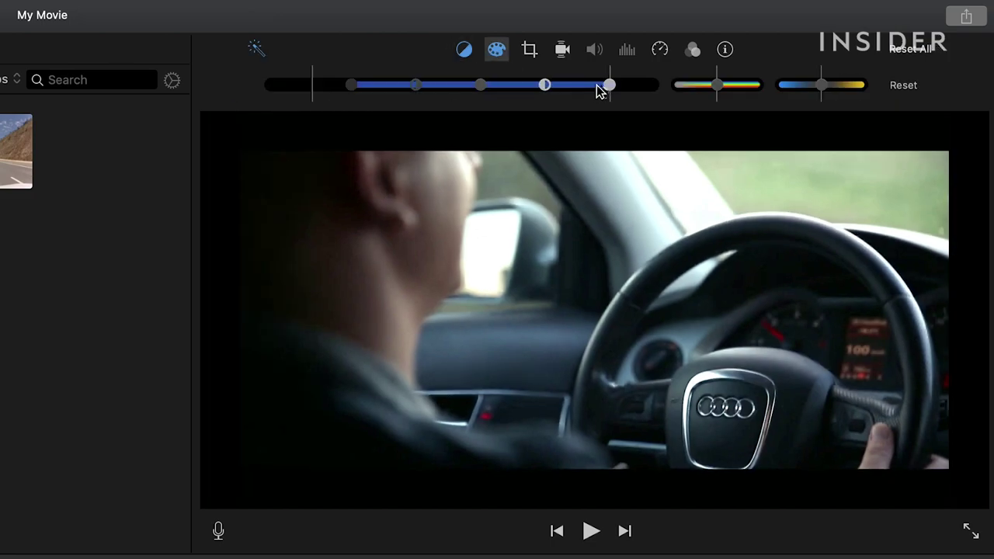
mouse_move(608, 85)
mouse_down()
mouse_move(532, 89)
mouse_move(609, 96)
mouse_up()
drag(716, 87, 757, 91)
drag(822, 86, 799, 93)
click(908, 87)
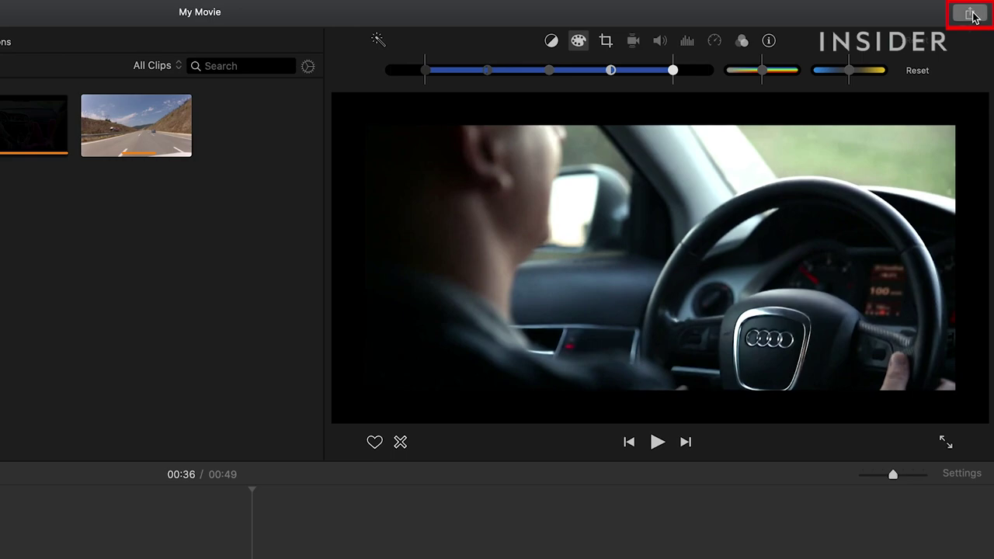
Share My Movie as a 1080p, High-quality file and open the save-location menu.
click(971, 14)
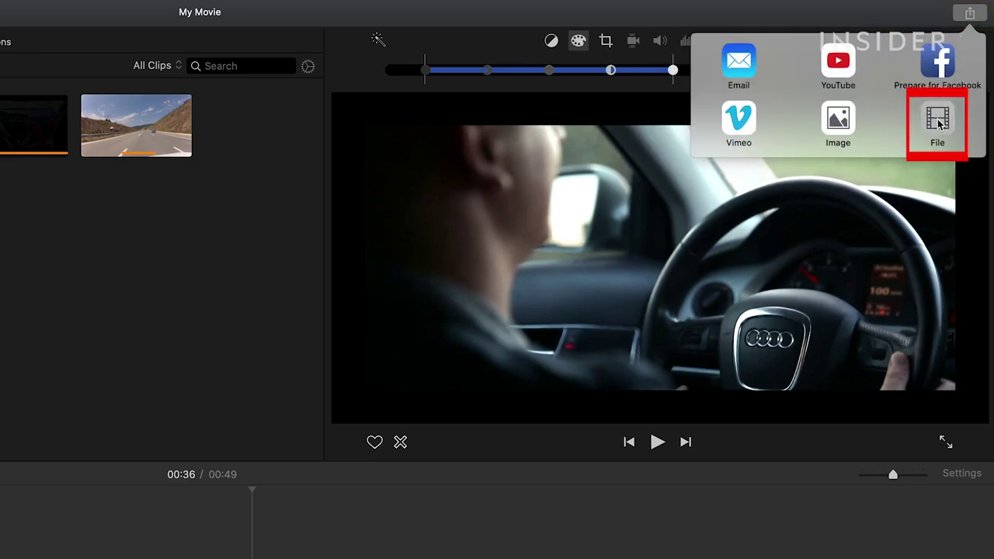
click(938, 120)
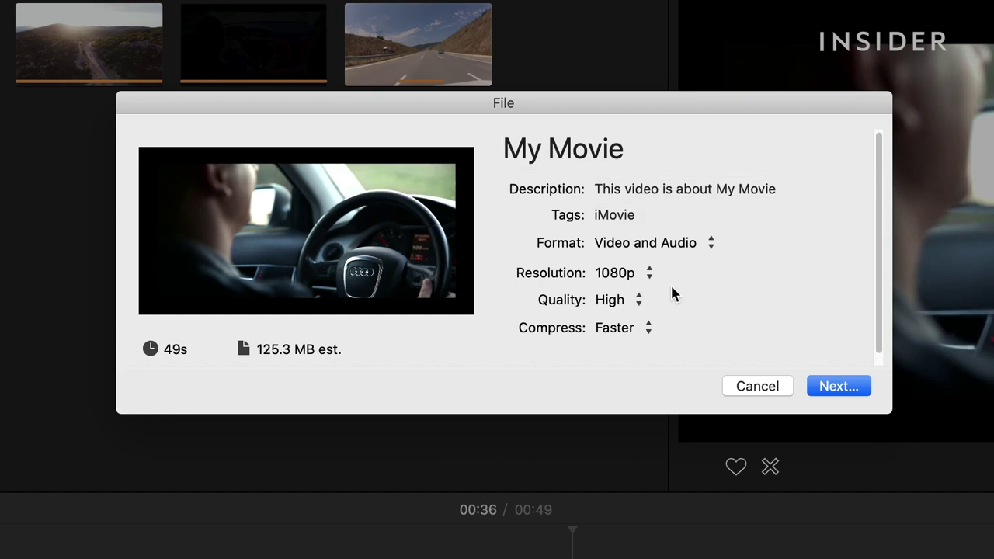
click(648, 278)
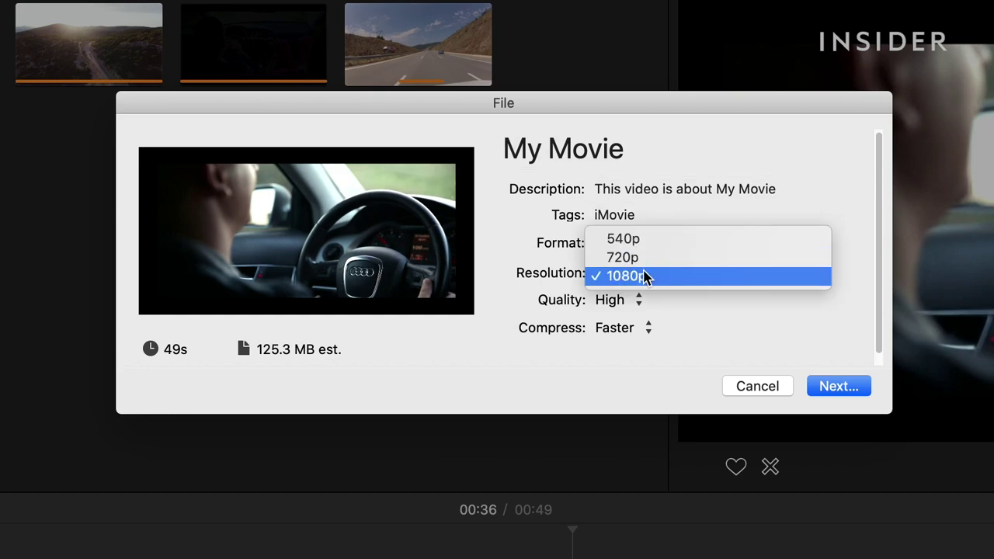
click(645, 278)
click(633, 299)
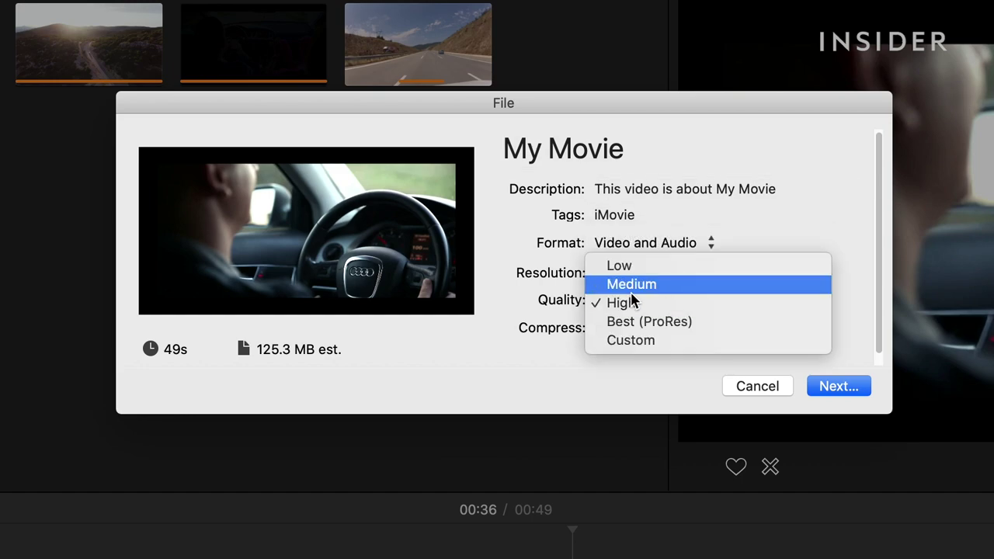
click(631, 309)
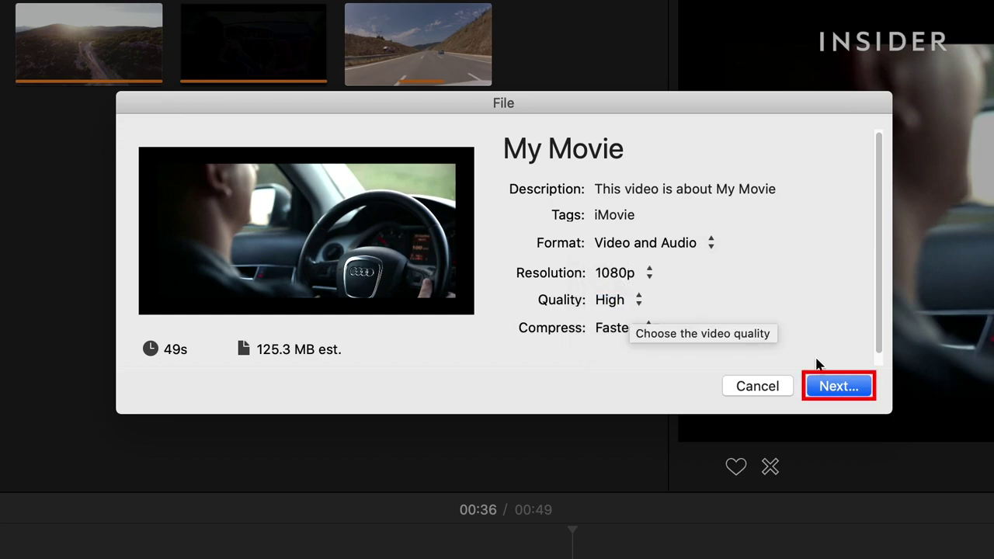
click(837, 389)
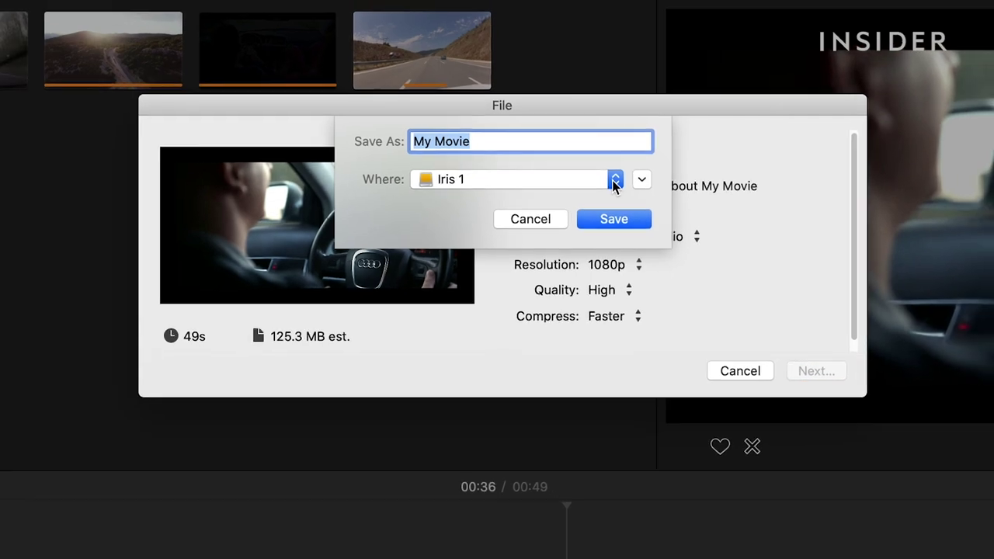
click(622, 182)
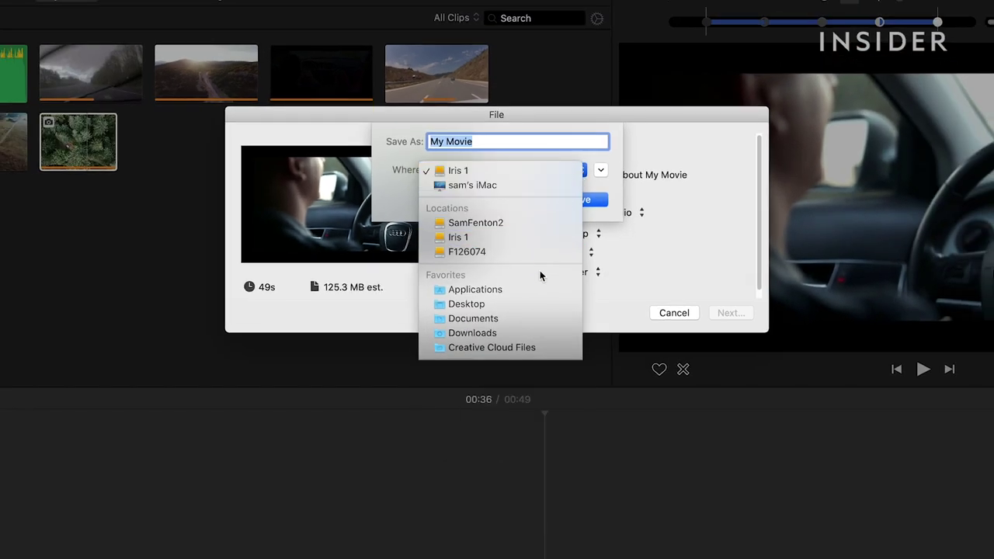